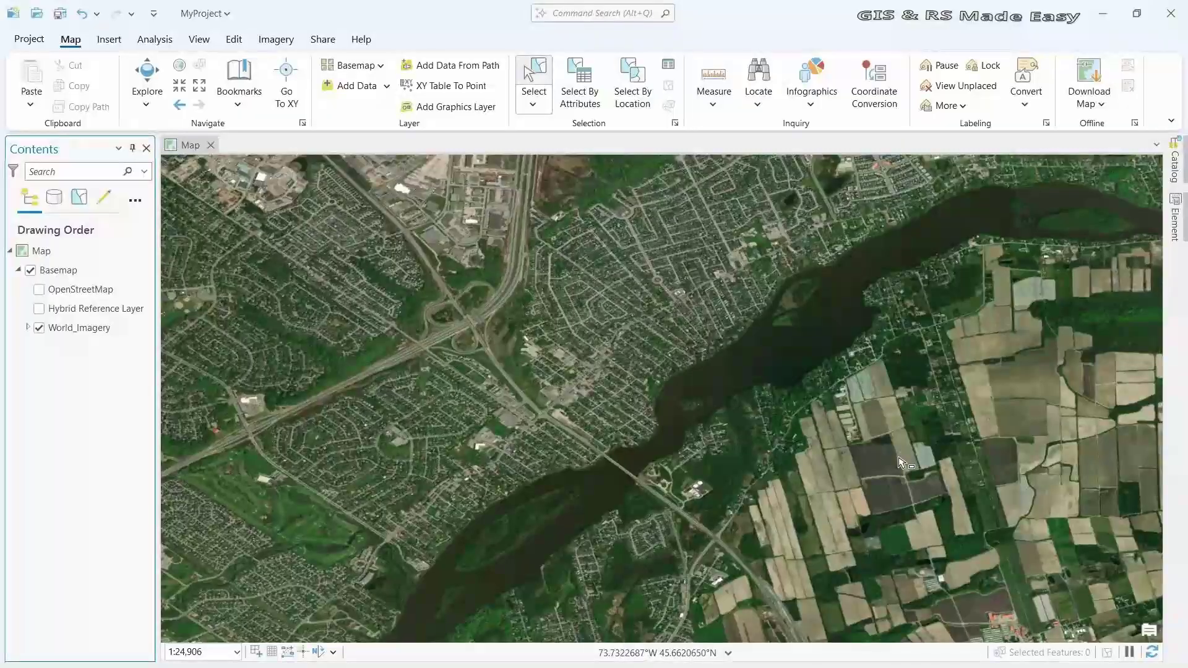
Start a new polygon feature class in MyProject.gdb and name it Study_Area.
click(1180, 169)
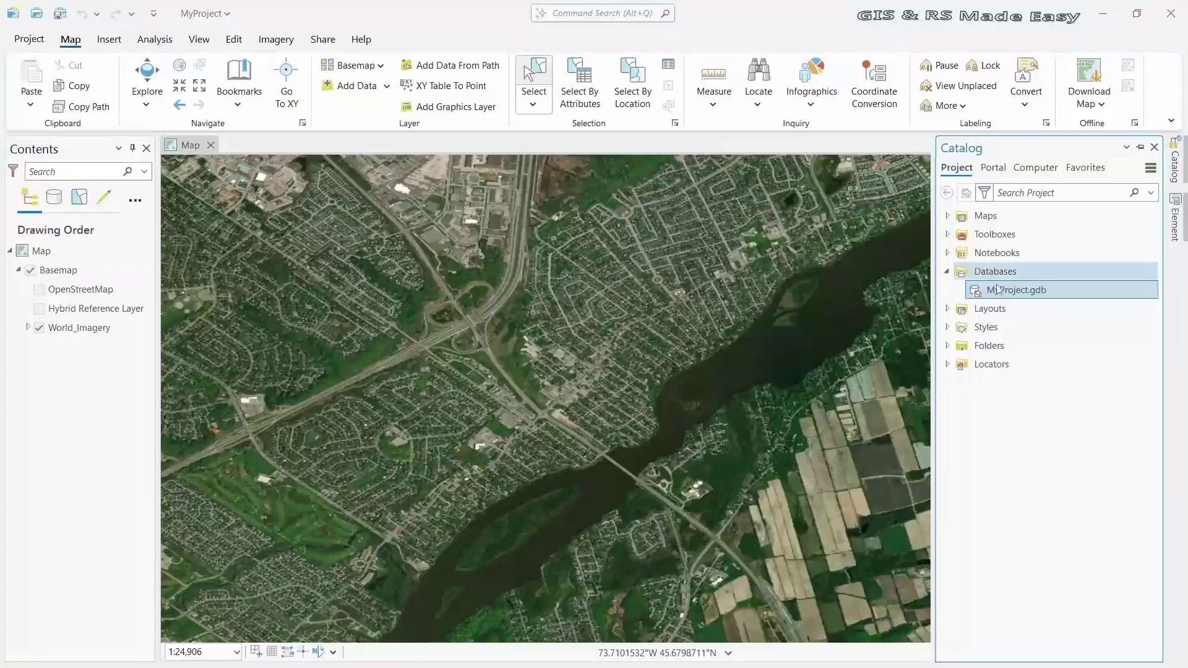
mouse_move(1004, 300)
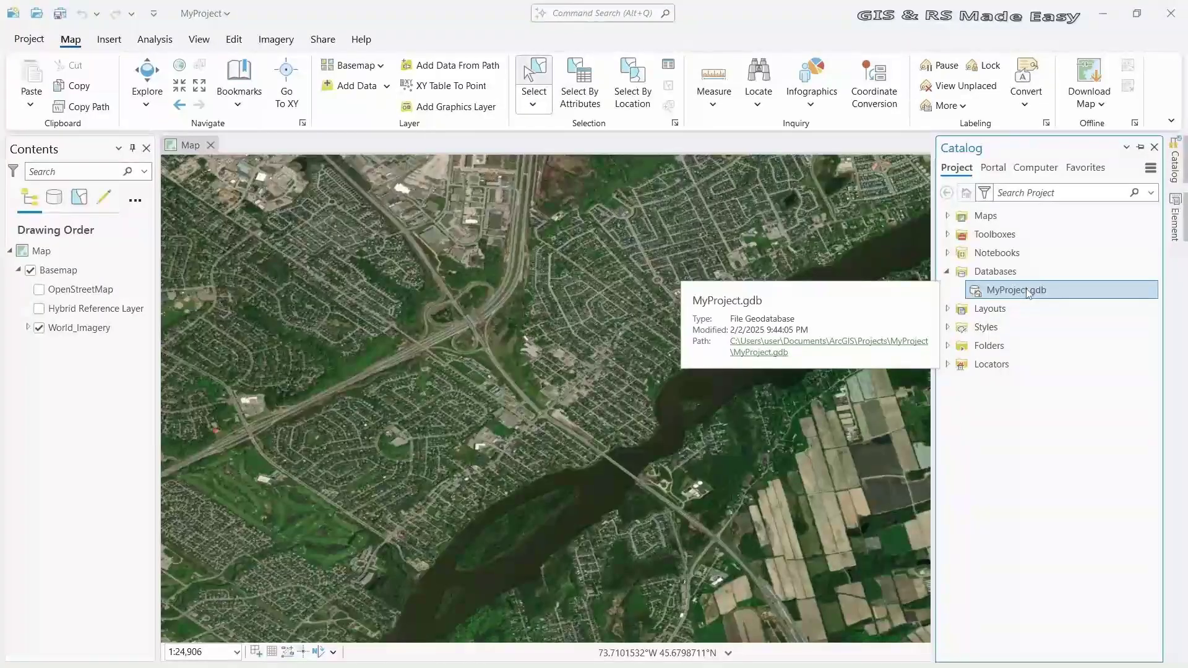
right_click(1029, 293)
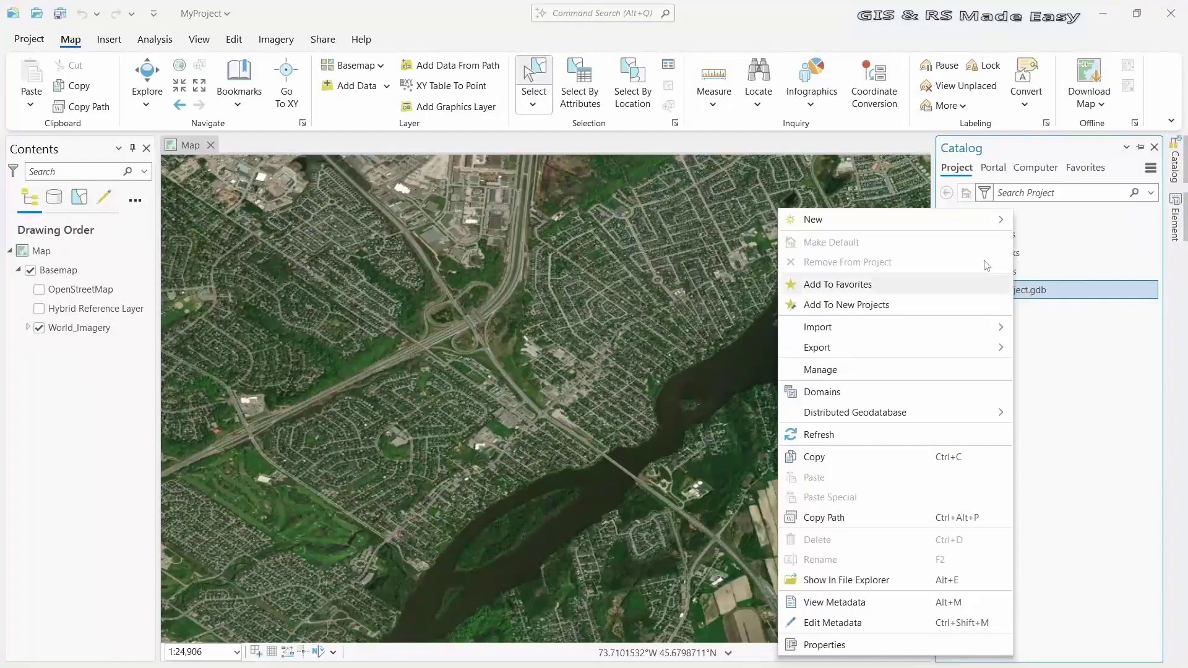
mouse_move(965, 222)
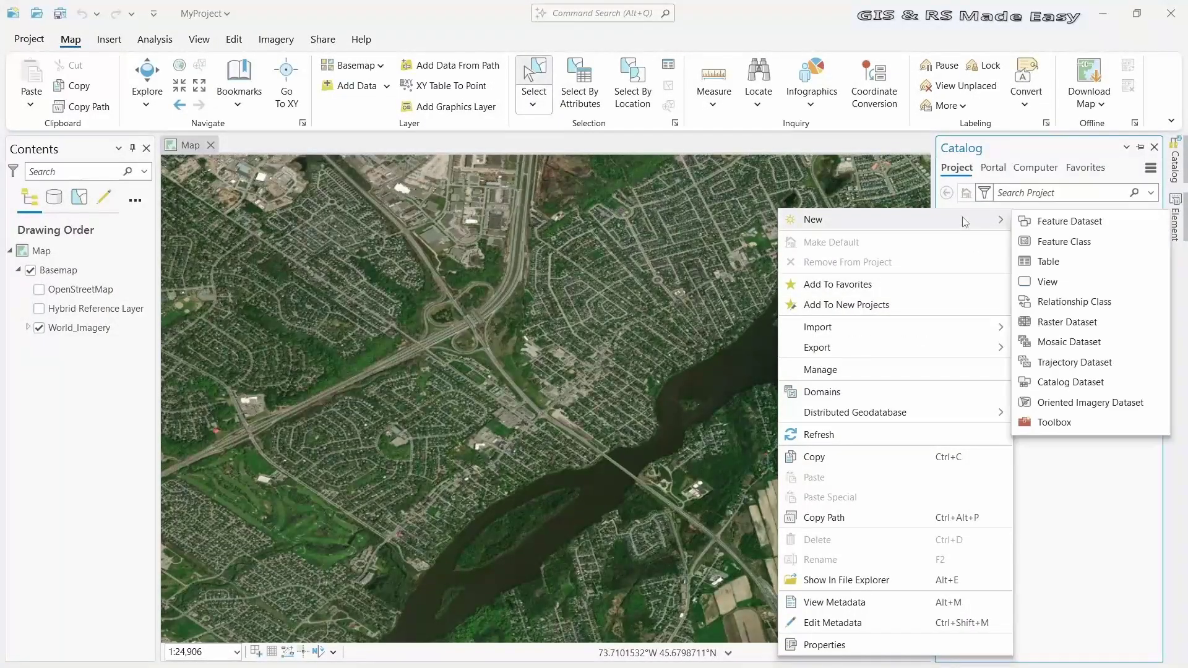
click(1085, 245)
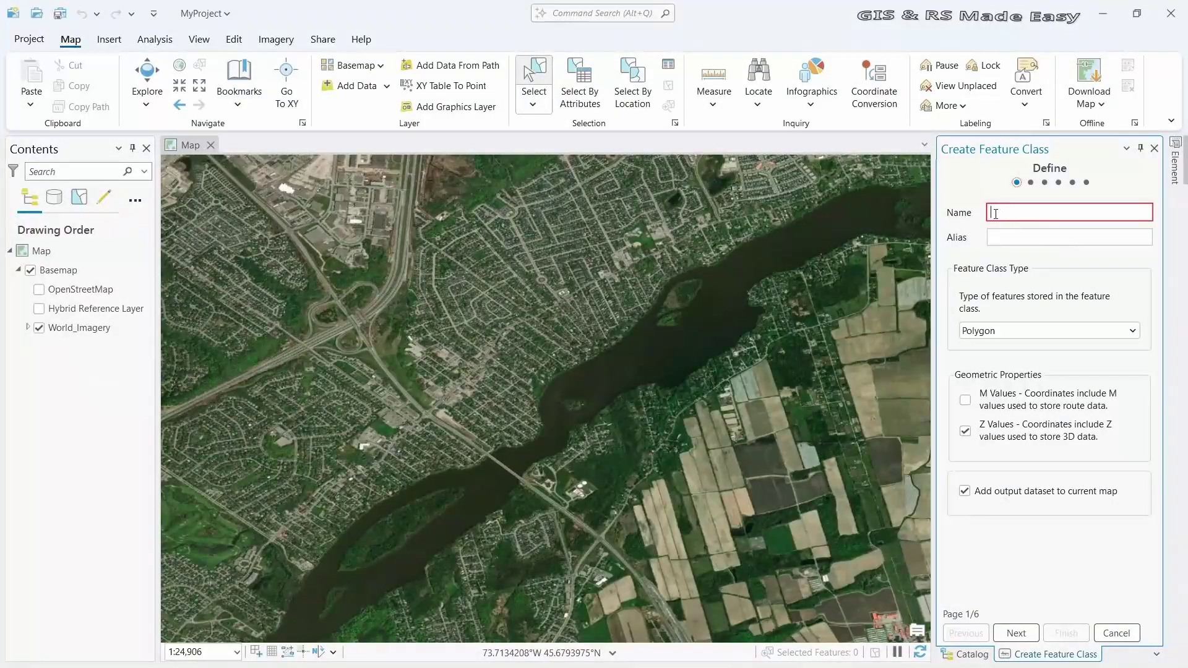
text(St)
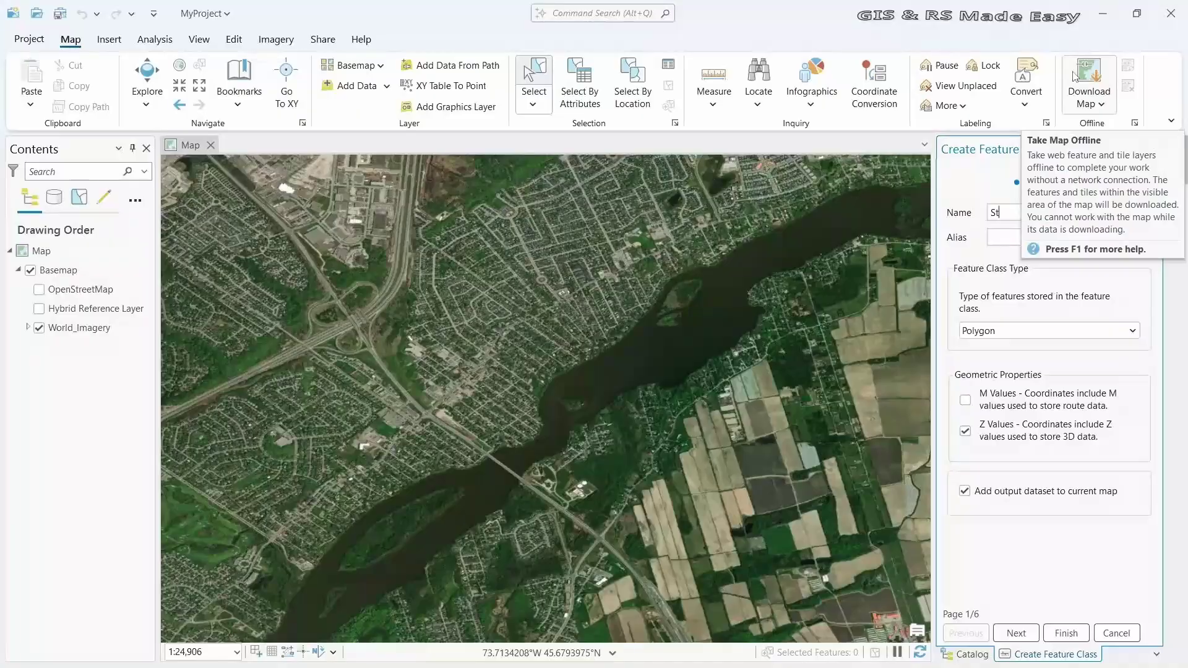
text(udy_)
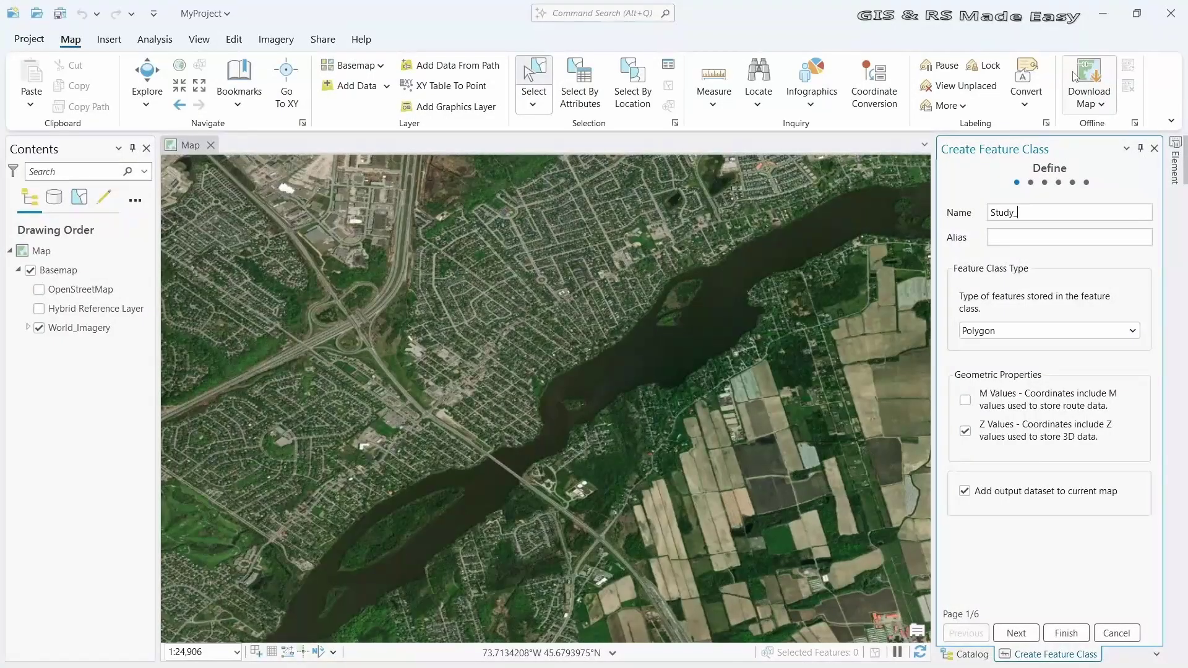
text(a)
key(BackSpace)
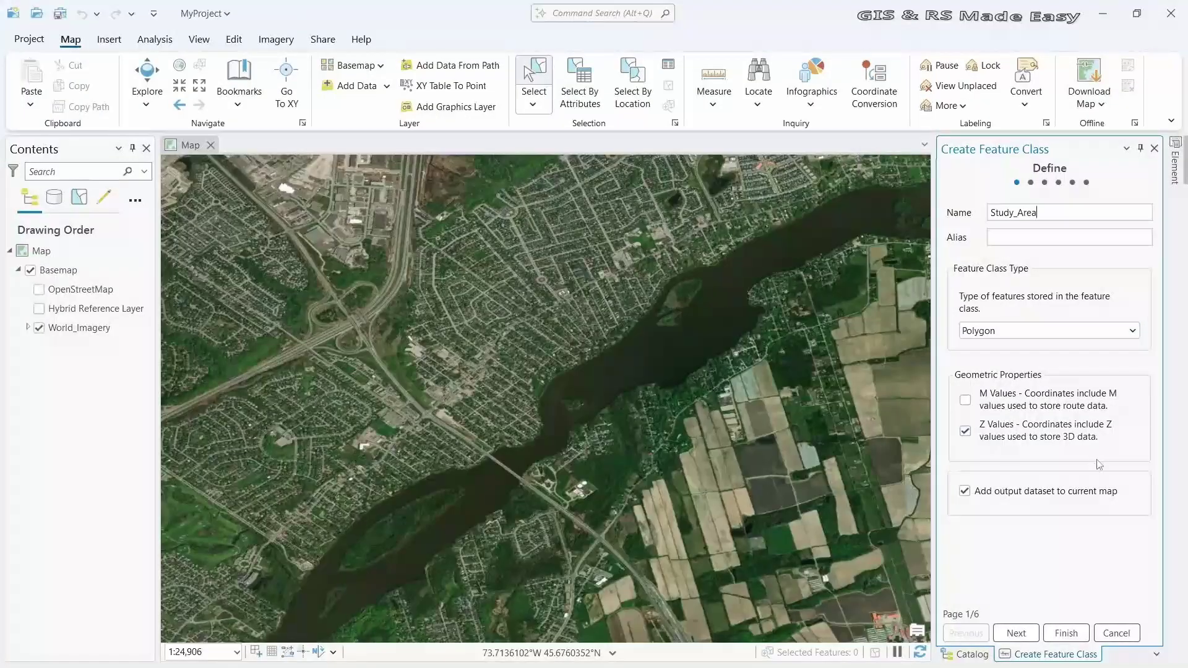
Finish creating the feature class with the WGS 1984 coordinate system and default tolerances, then collapse the Catalog pane.
click(1017, 633)
click(1017, 633)
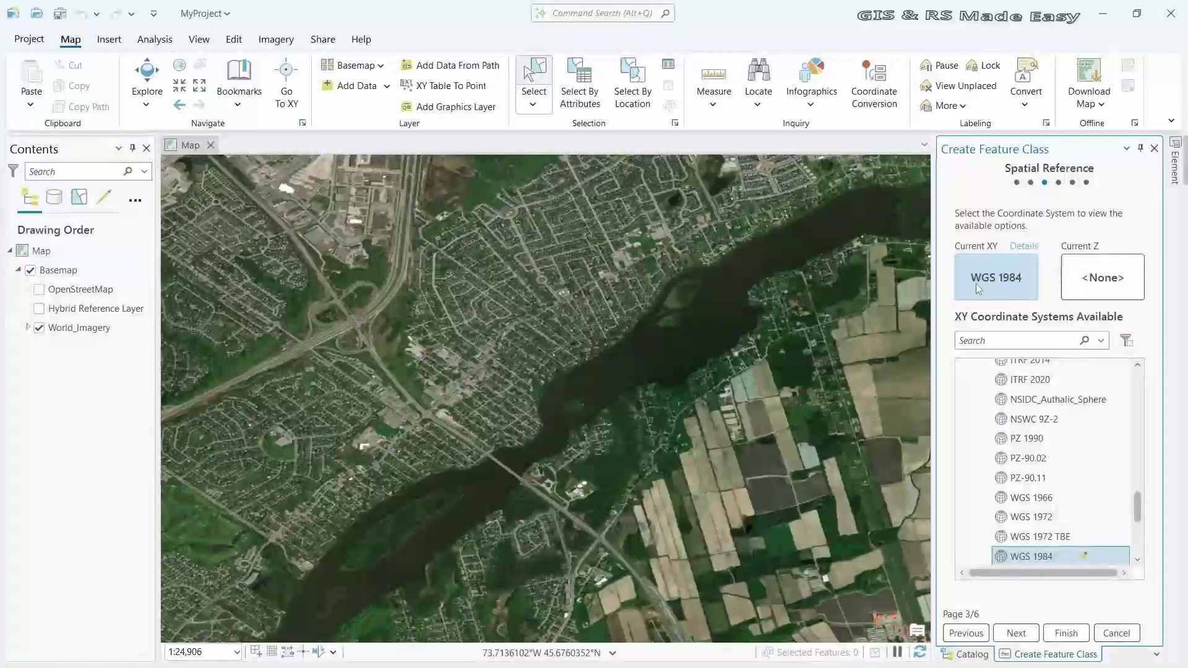
click(1016, 633)
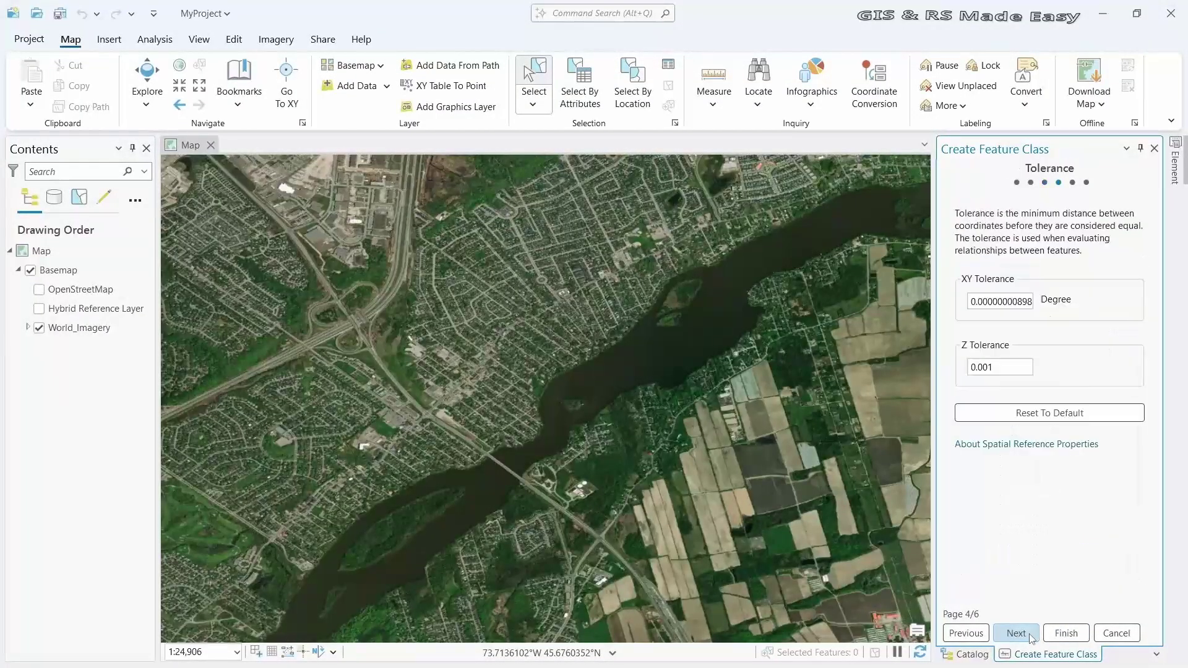
click(1064, 633)
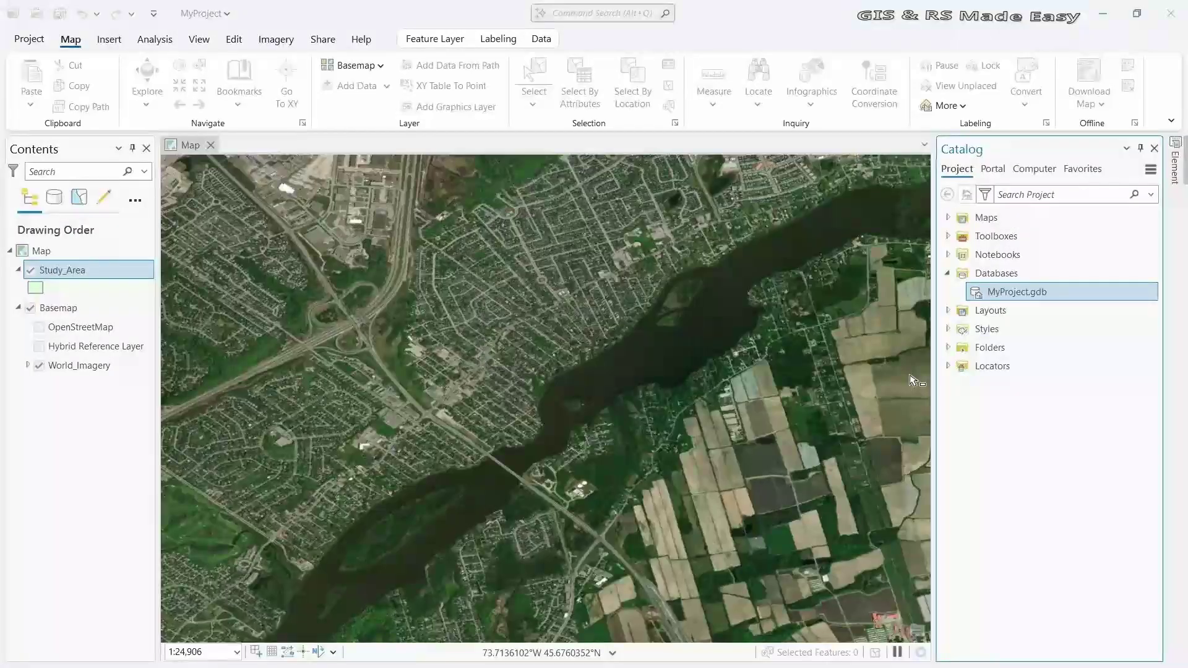
click(62, 271)
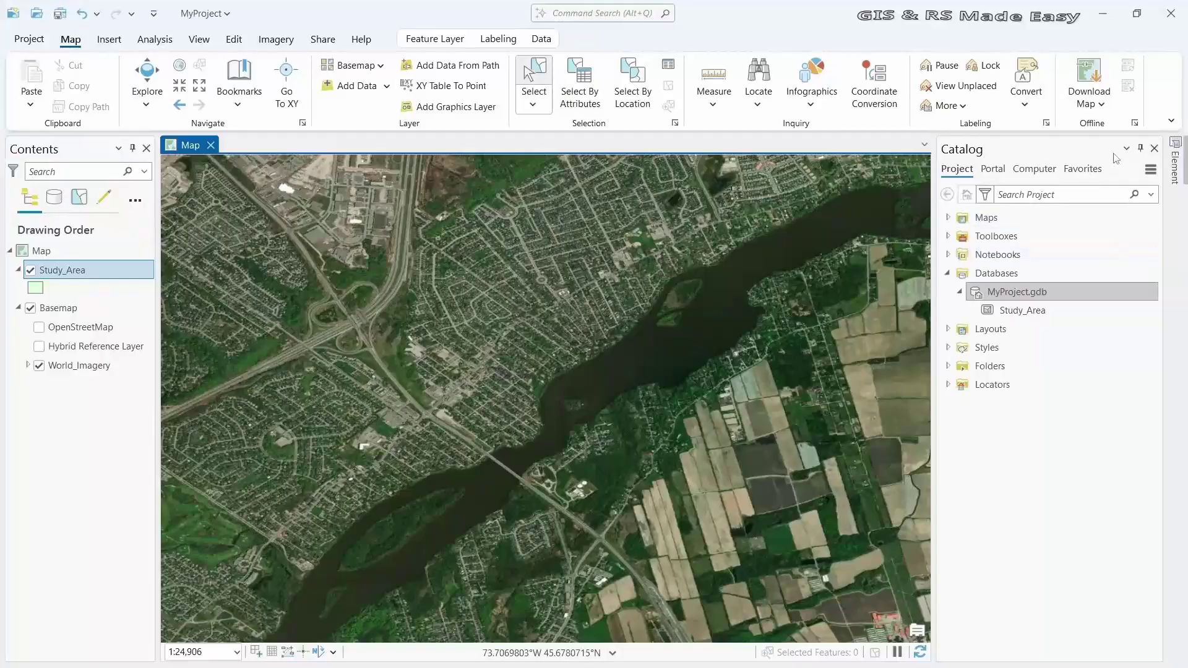
click(1141, 149)
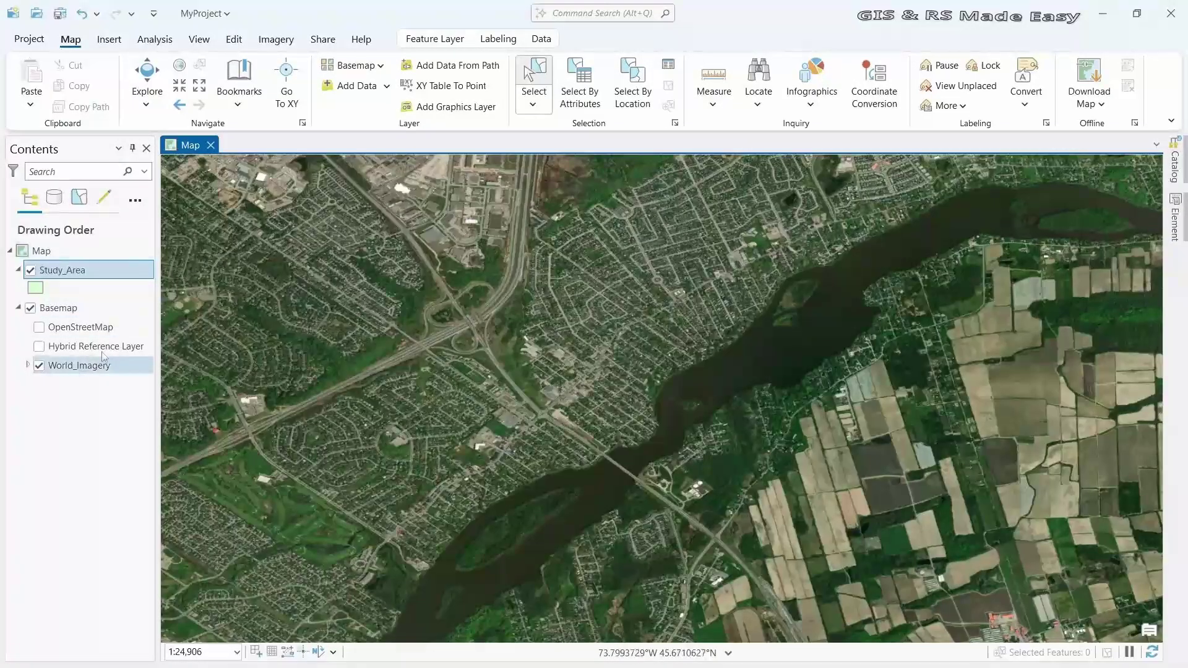
Using the Study_Area polygon template, trace the study area's northern boundary with straight segments from the highway interchange across to the river's far bank.
click(108, 276)
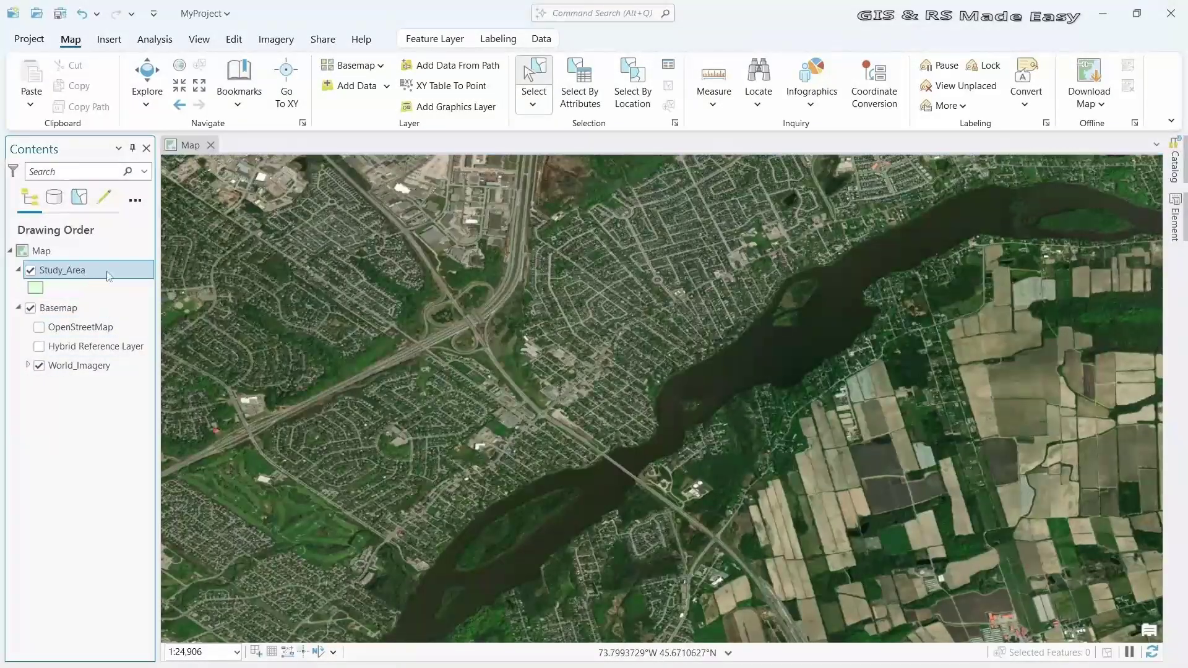
click(234, 40)
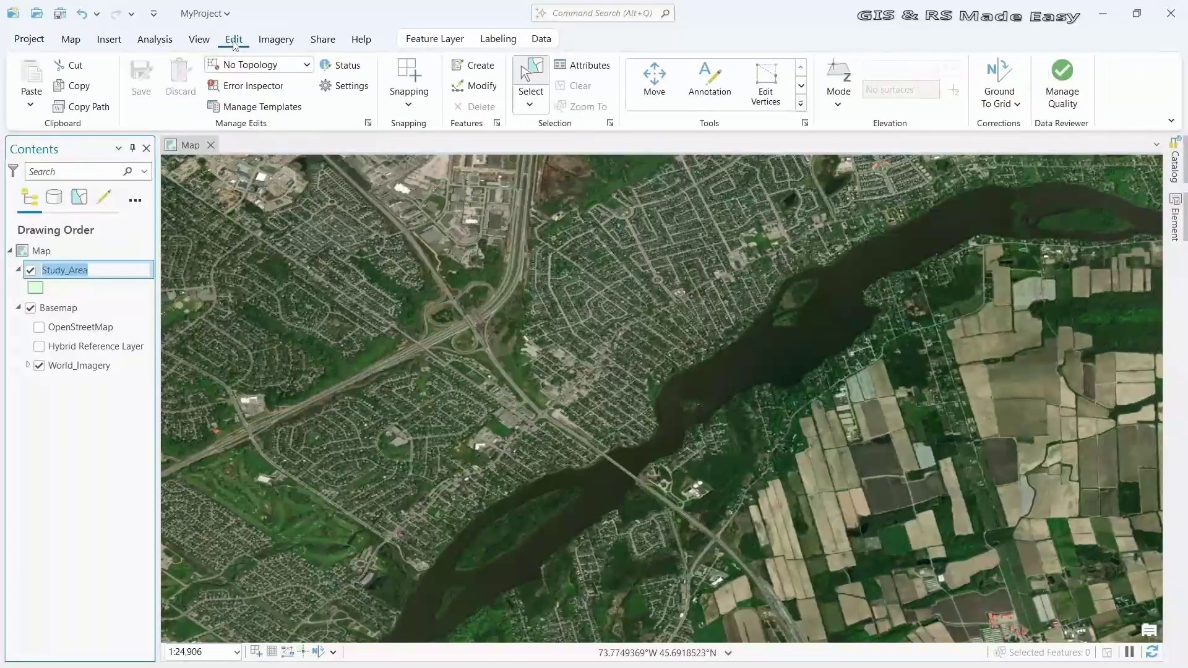
click(477, 65)
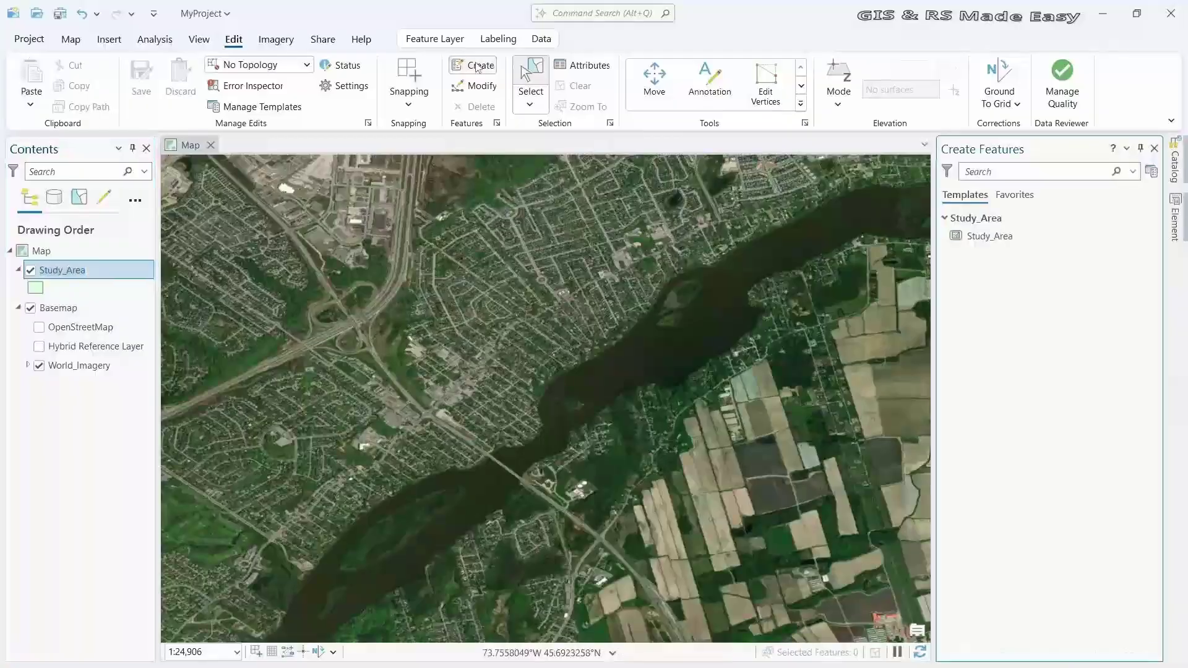
click(997, 241)
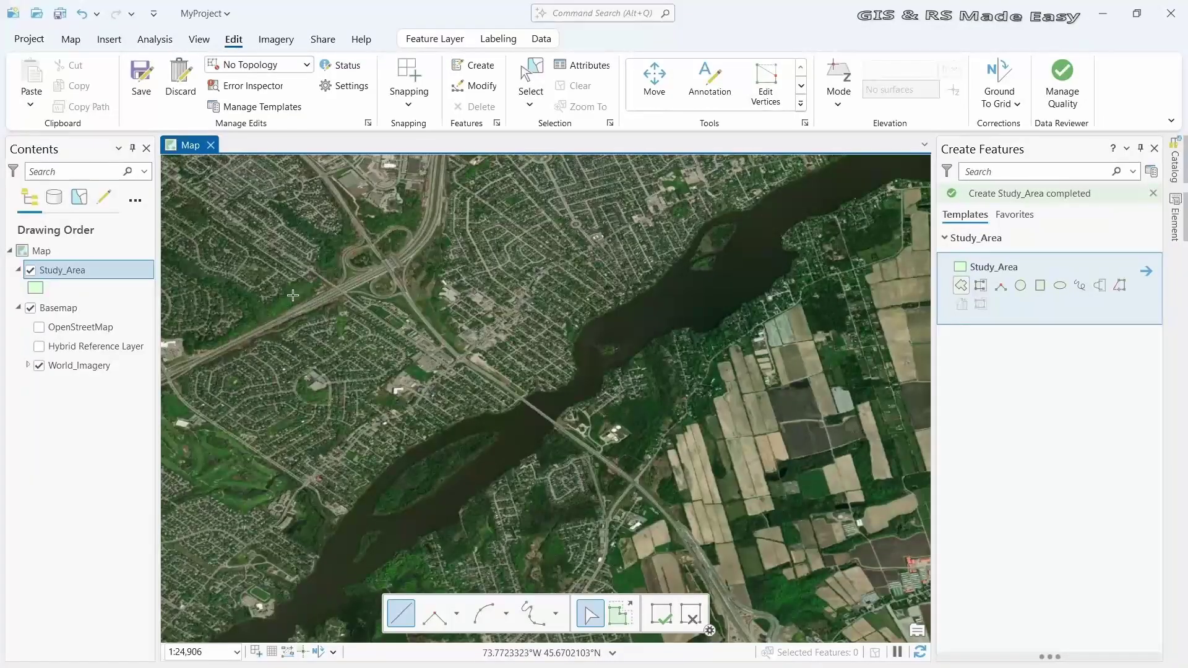
click(297, 296)
click(331, 249)
click(342, 239)
click(352, 236)
click(363, 230)
click(374, 227)
click(385, 222)
click(391, 221)
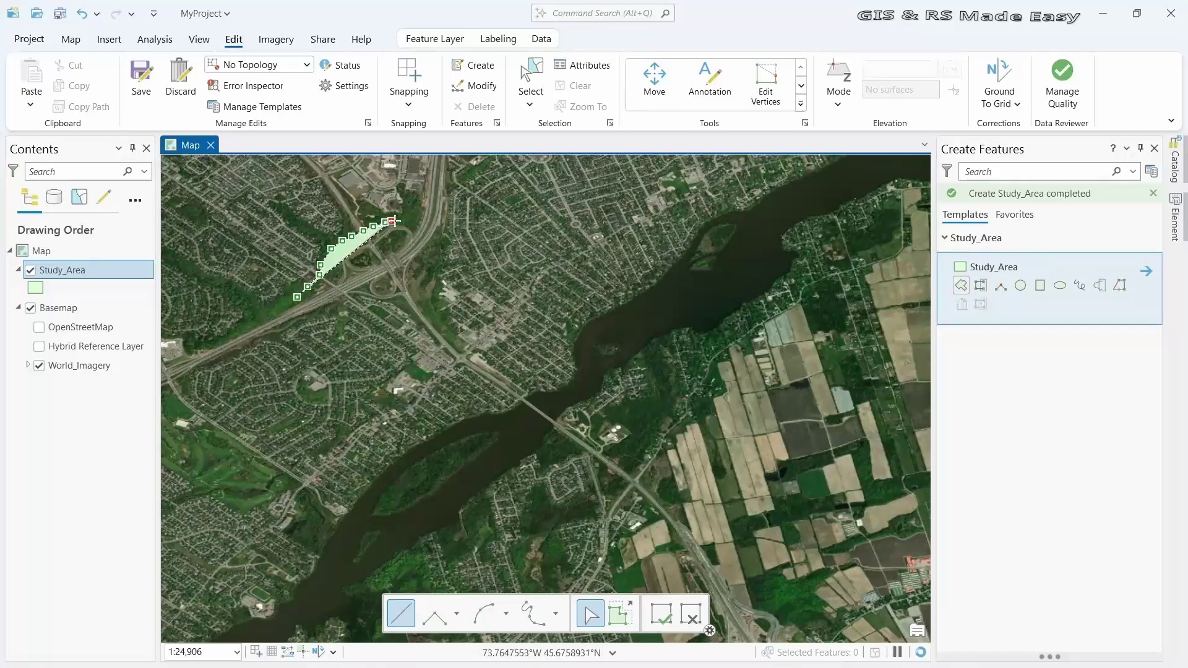
click(399, 222)
click(419, 225)
click(432, 229)
click(448, 230)
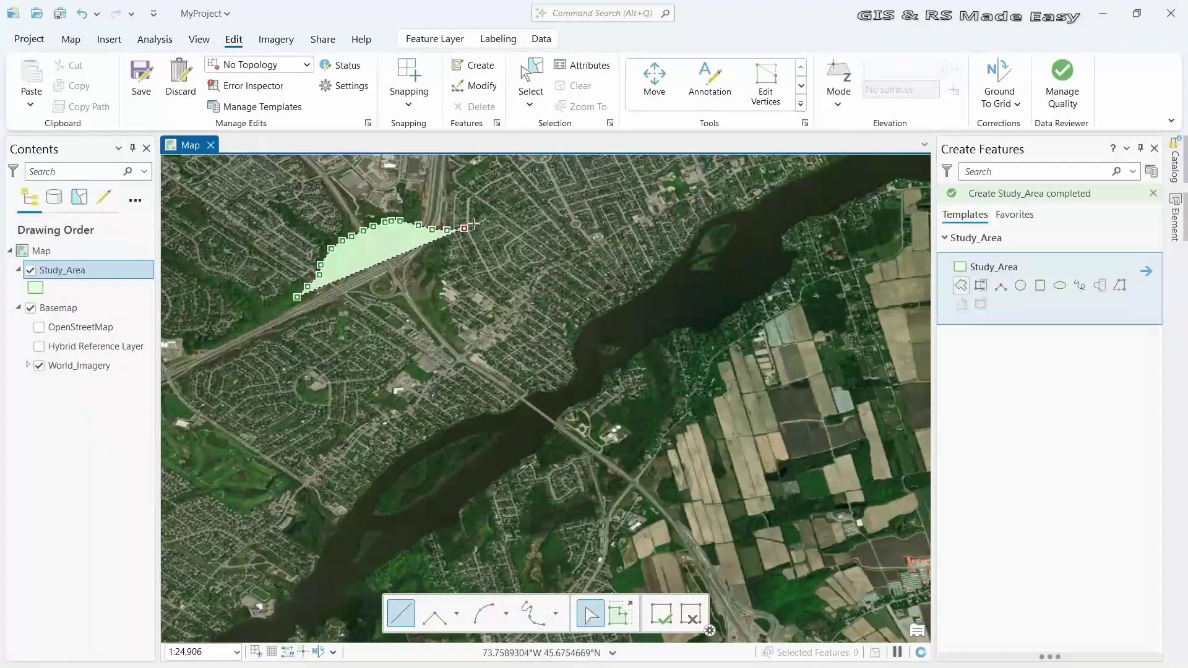
click(464, 229)
click(475, 223)
click(485, 222)
click(500, 230)
click(520, 241)
click(532, 241)
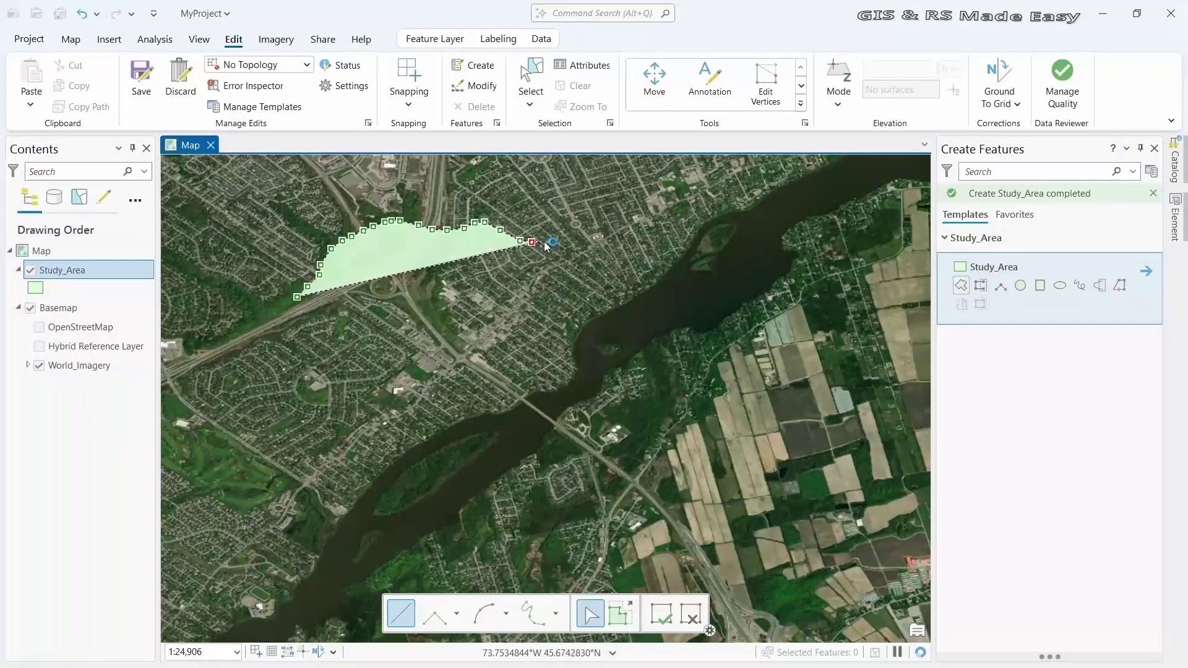
click(542, 241)
click(554, 241)
click(561, 240)
click(580, 240)
click(597, 241)
click(605, 240)
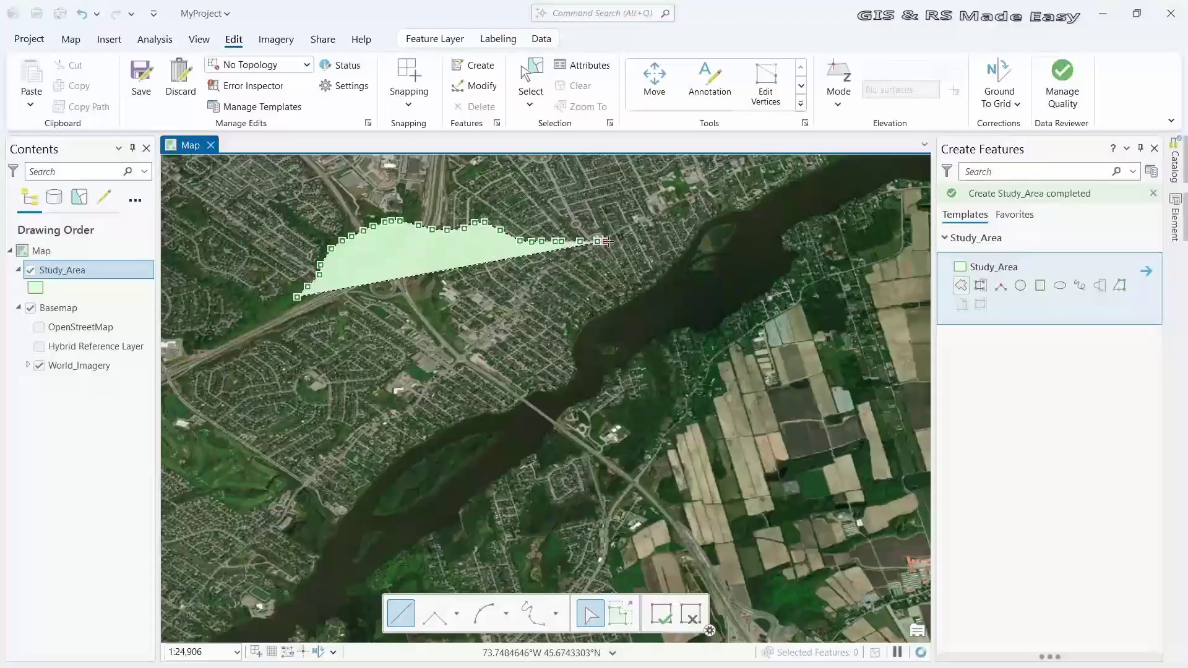
click(643, 243)
click(663, 241)
click(681, 229)
click(691, 221)
click(699, 221)
click(716, 219)
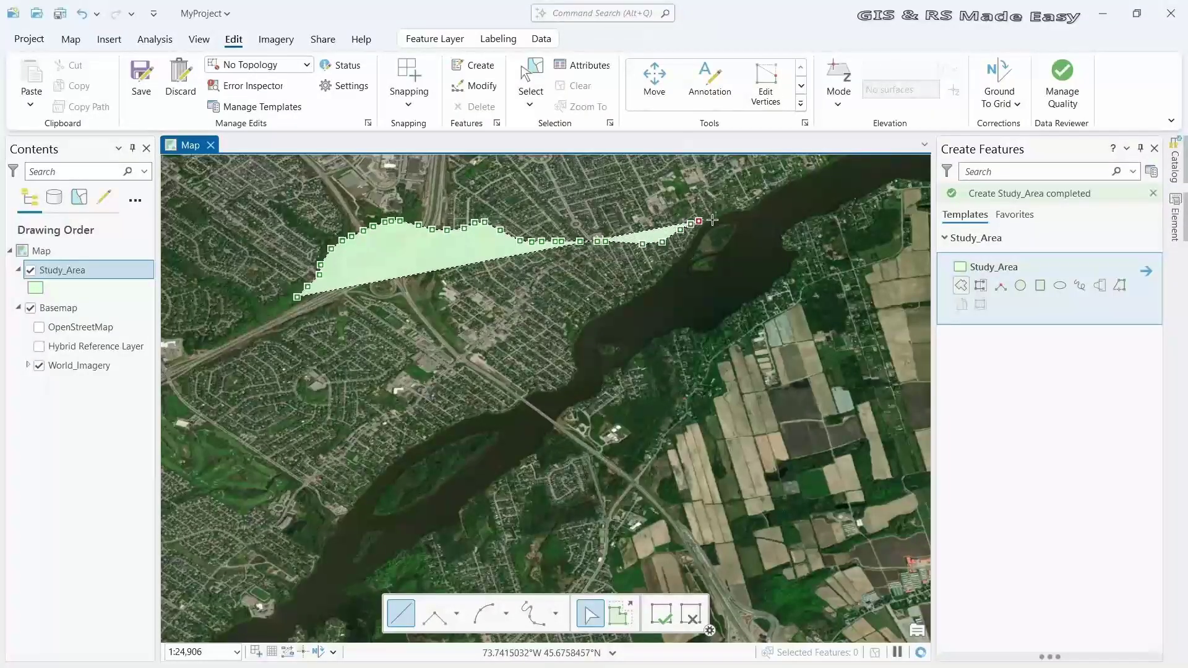
click(733, 218)
click(744, 221)
click(756, 232)
click(760, 237)
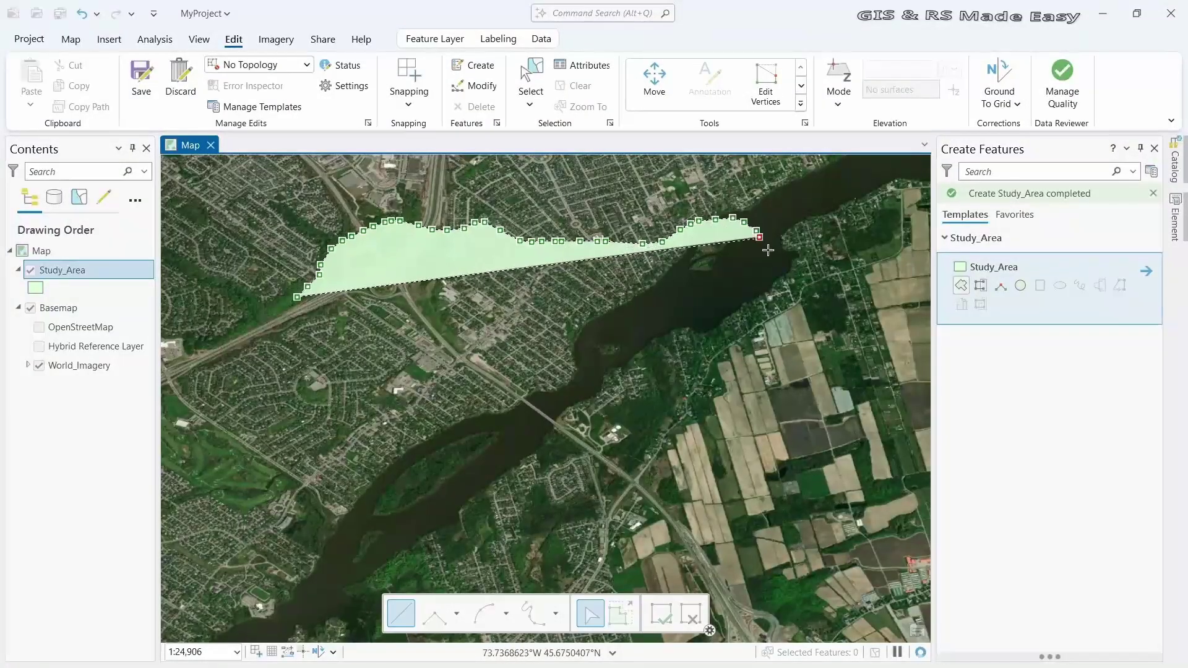
click(768, 251)
click(775, 253)
click(785, 258)
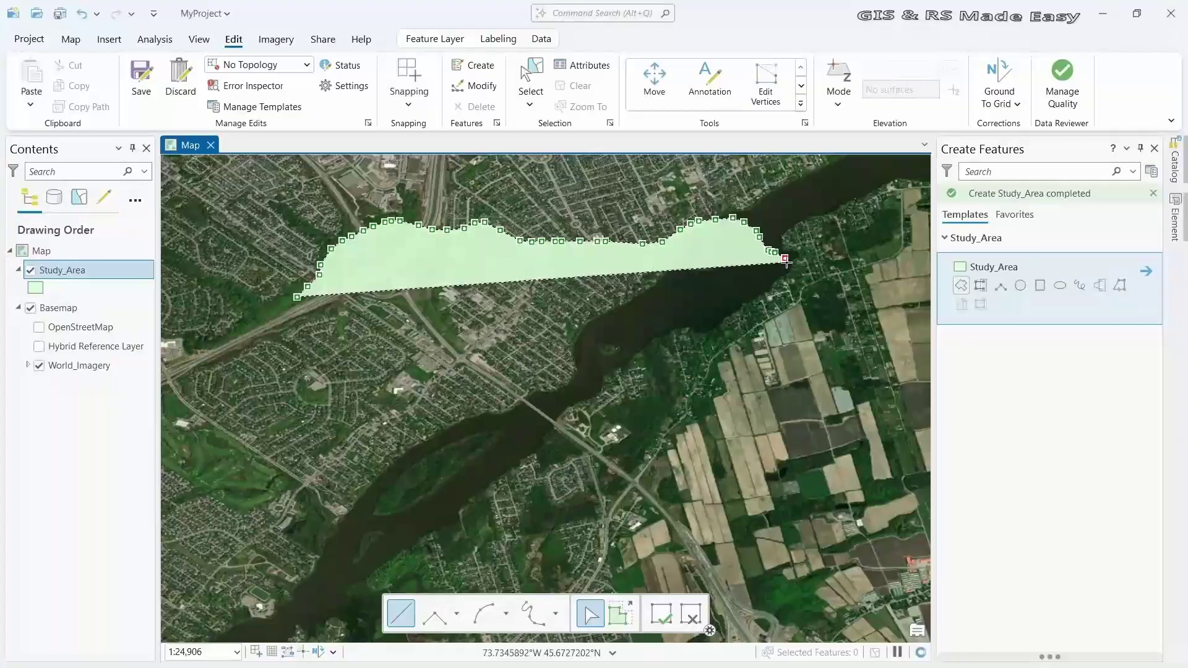
Trace the rest of the study area boundary in streaming mode around the river and farmland, finish the polygon and save the edits.
key(t)
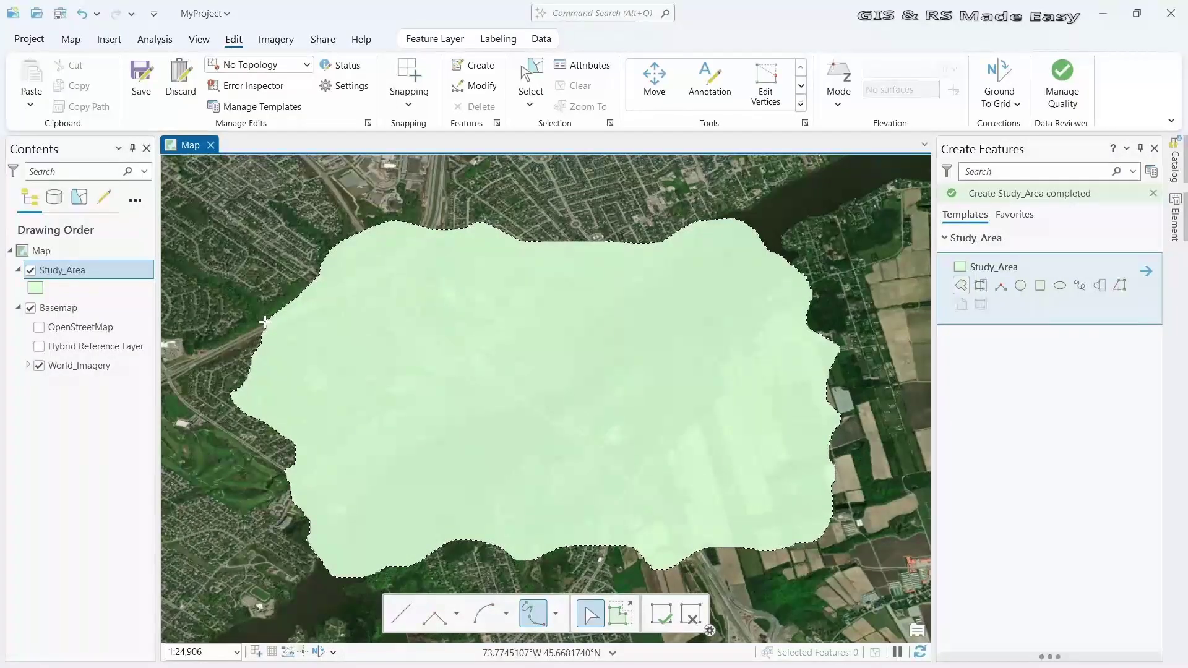
double_click(264, 321)
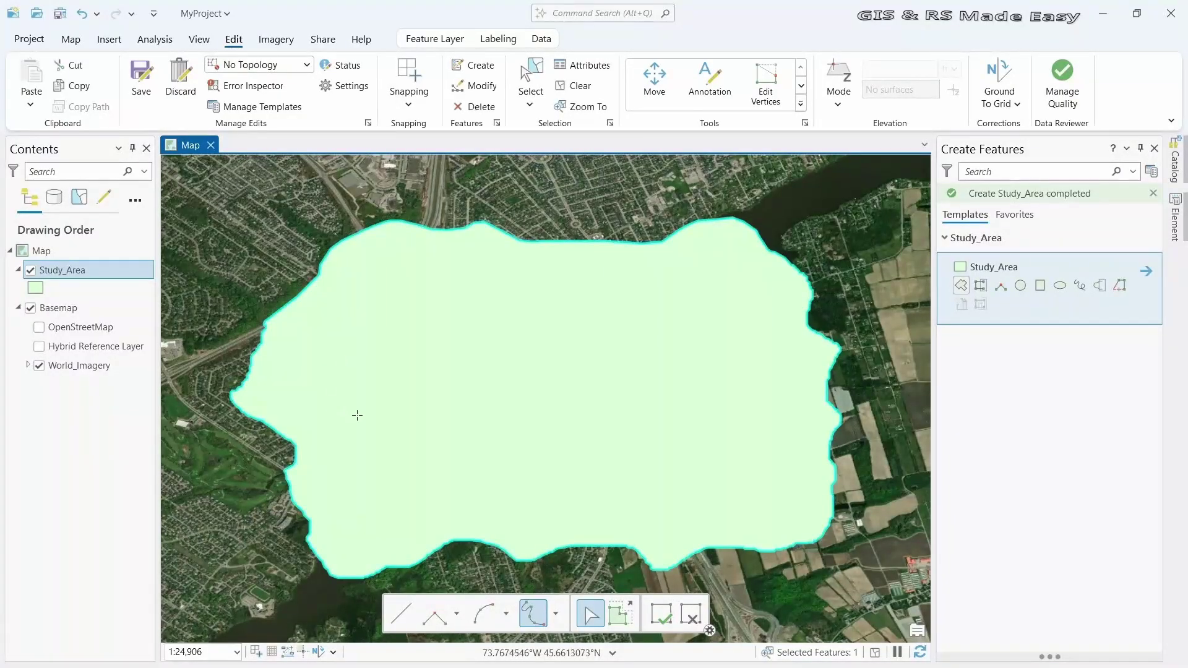
click(660, 617)
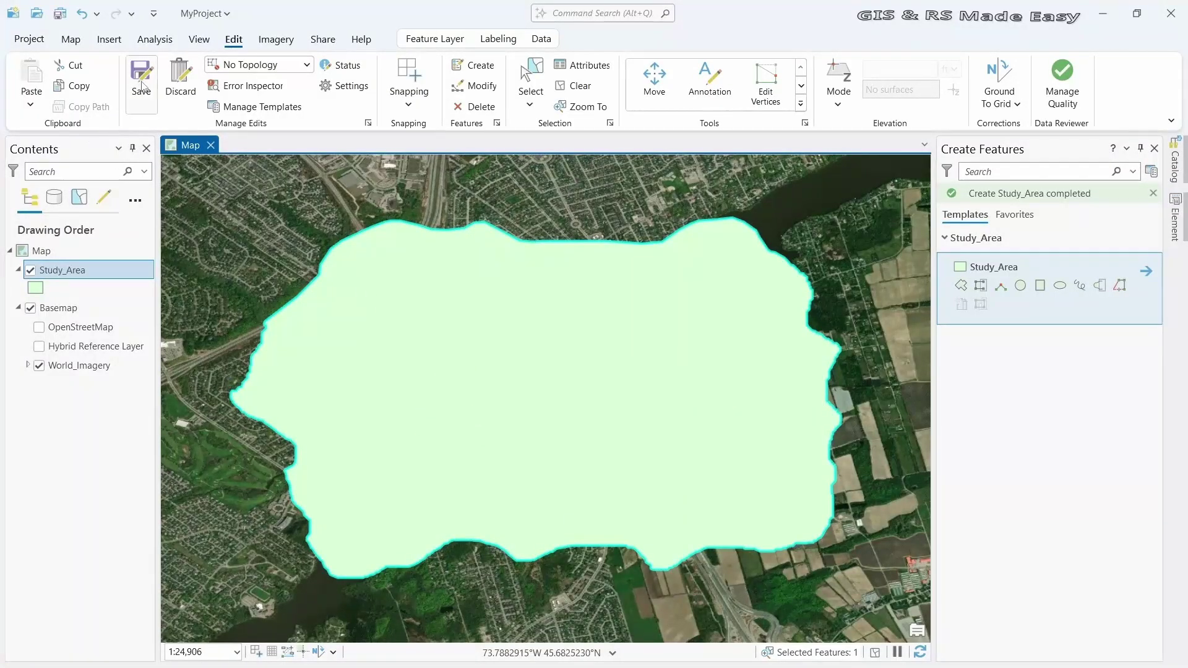
click(142, 86)
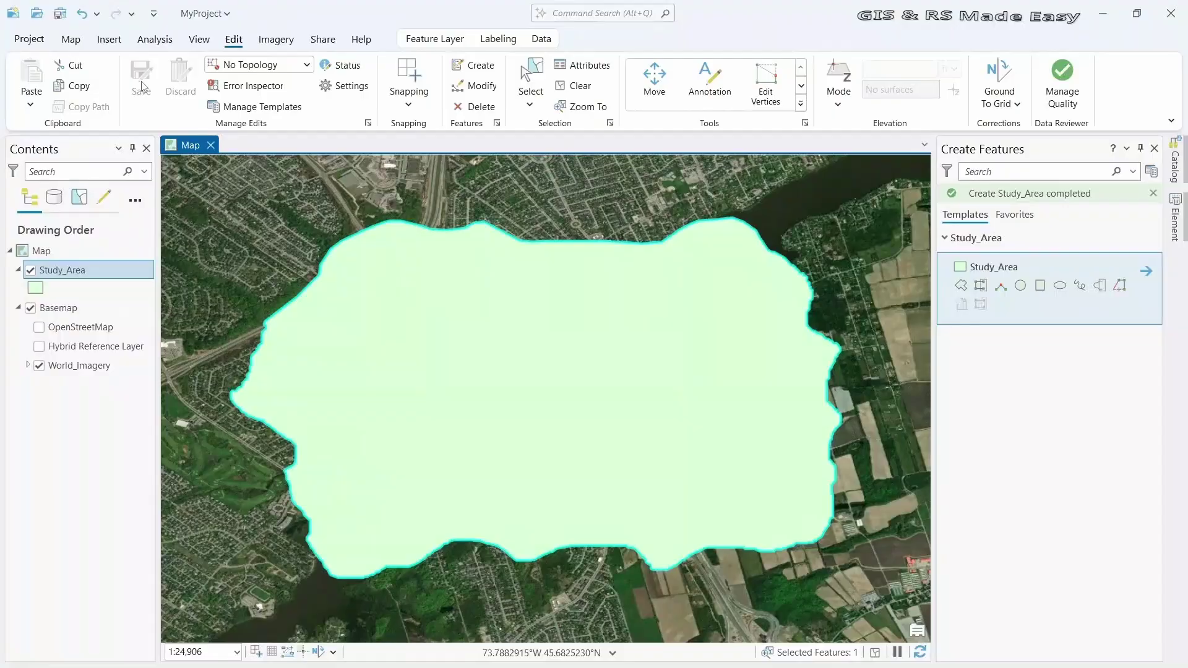
Change the Study_Area layer's symbol to the unfilled black outline preset with a 2 pt line.
click(74, 274)
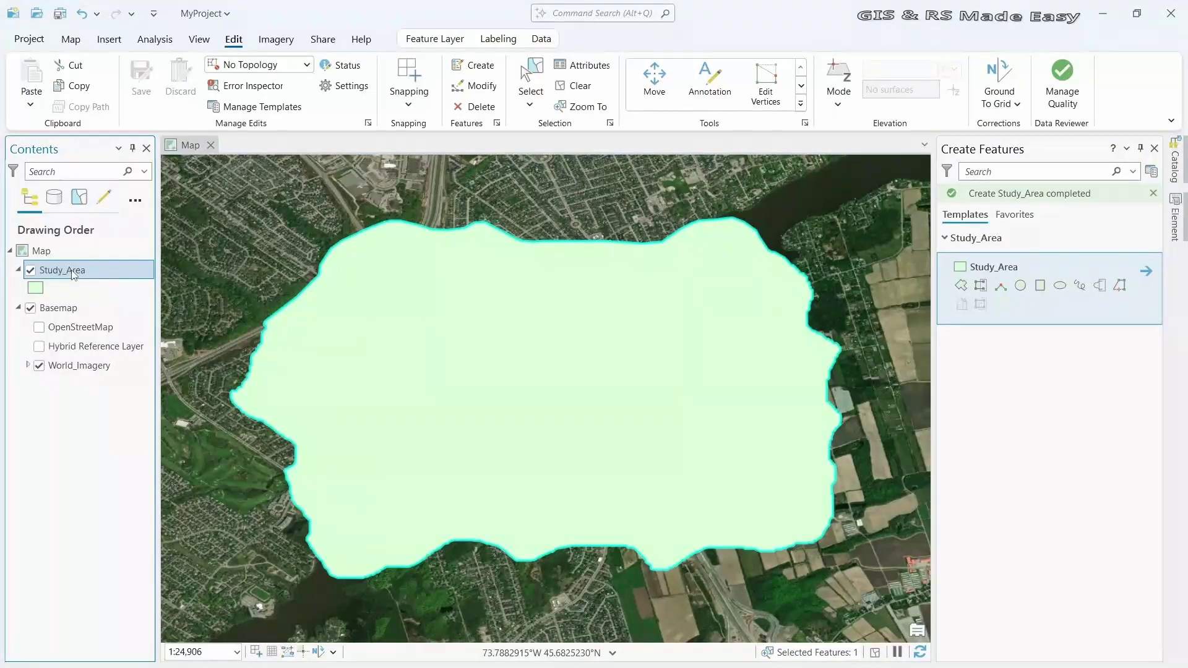
right_click(72, 272)
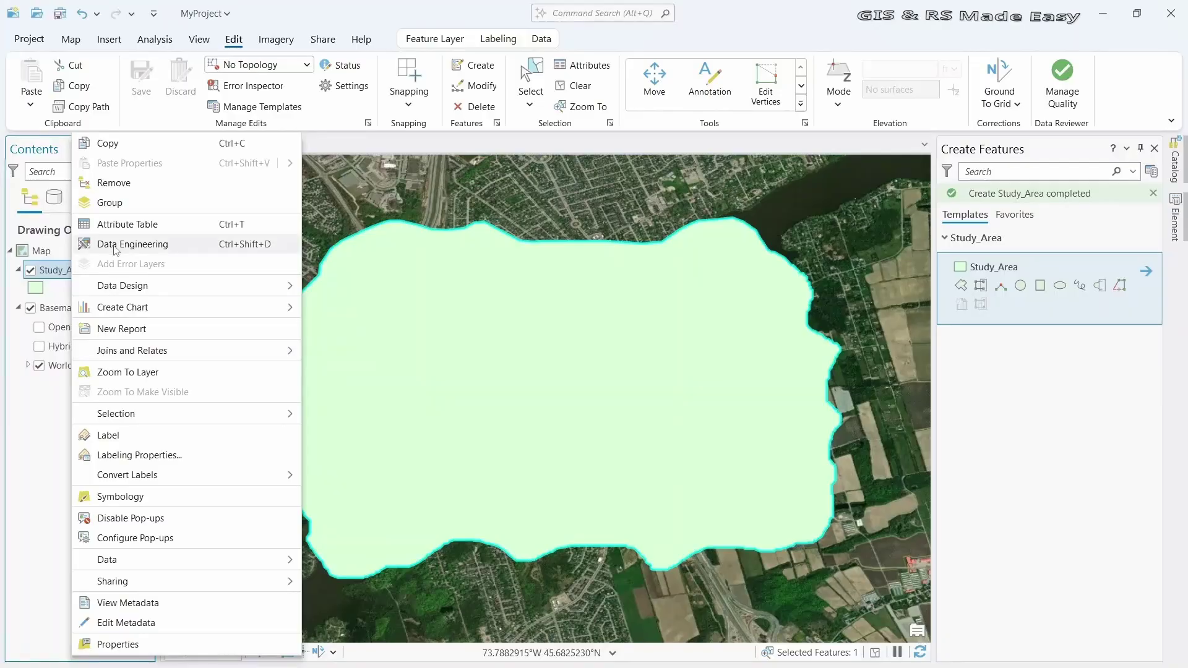
click(148, 497)
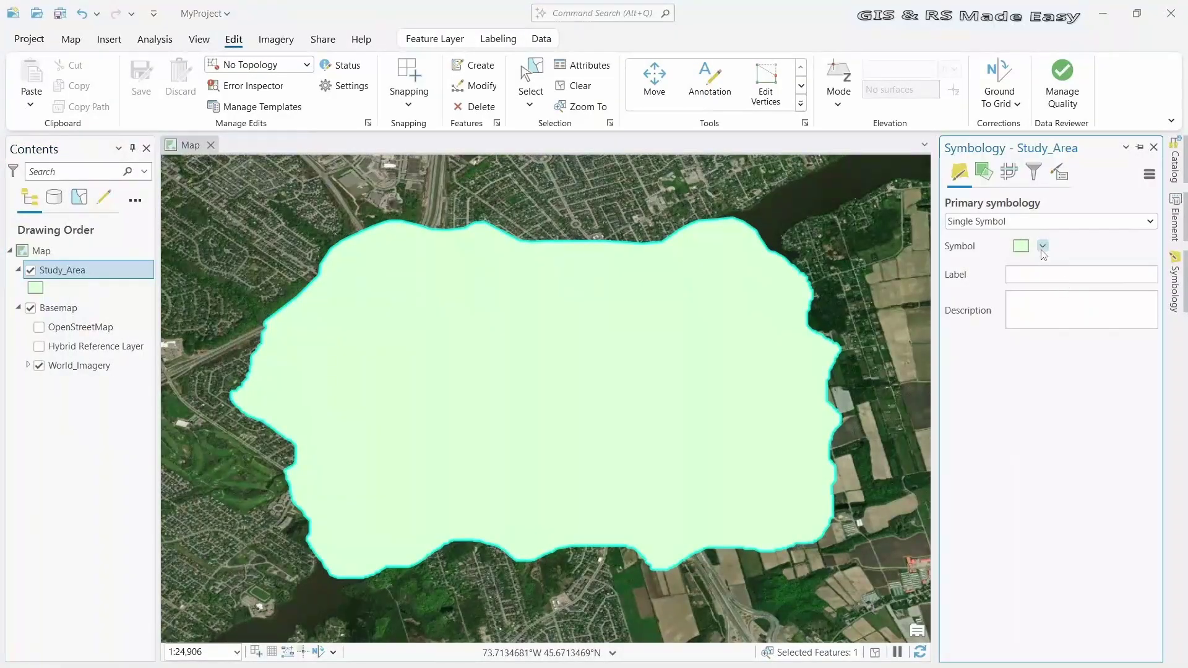
click(1029, 250)
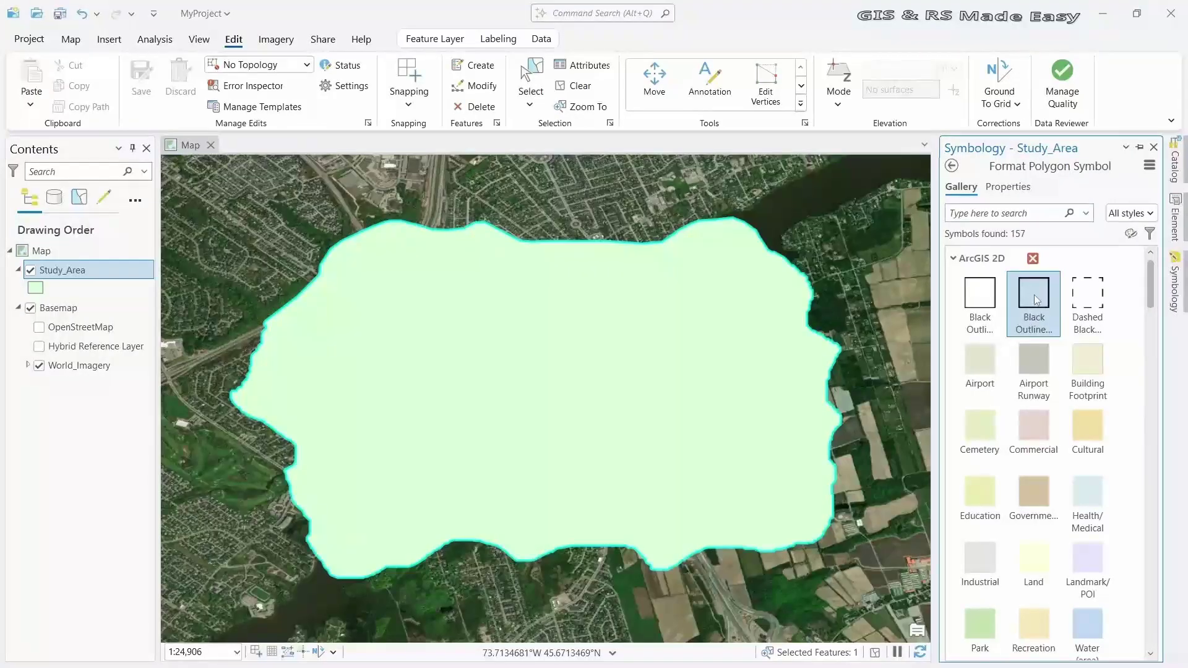
click(1037, 300)
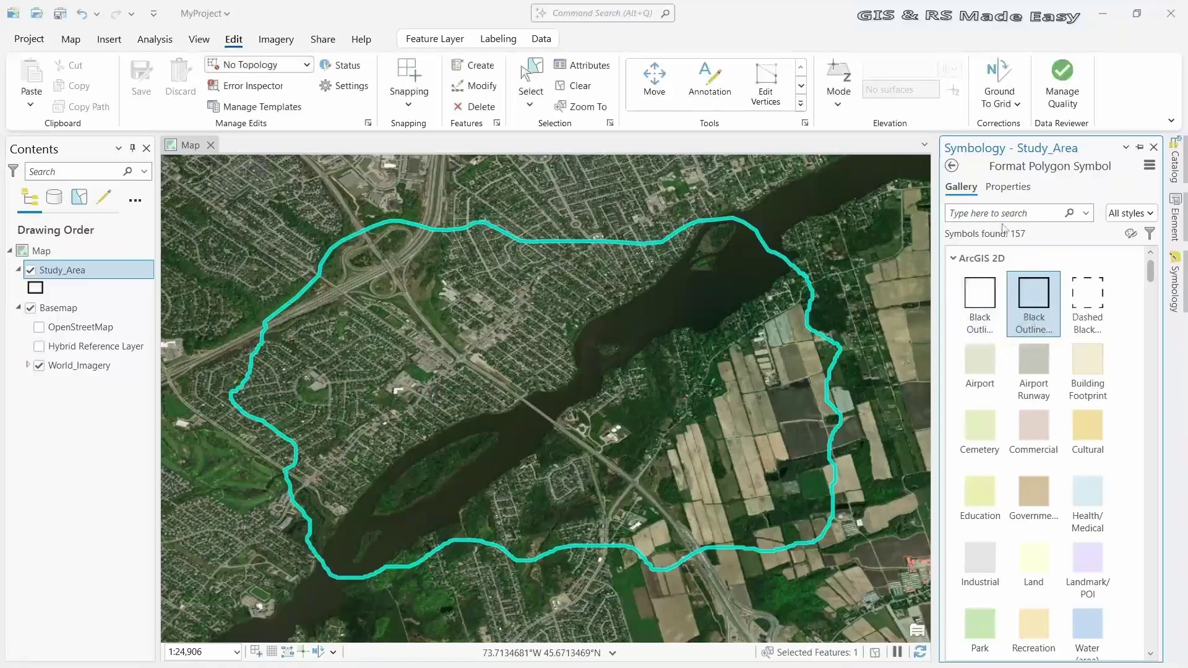
Set the Study_Area symbol's outline color to red and apply it.
click(1002, 189)
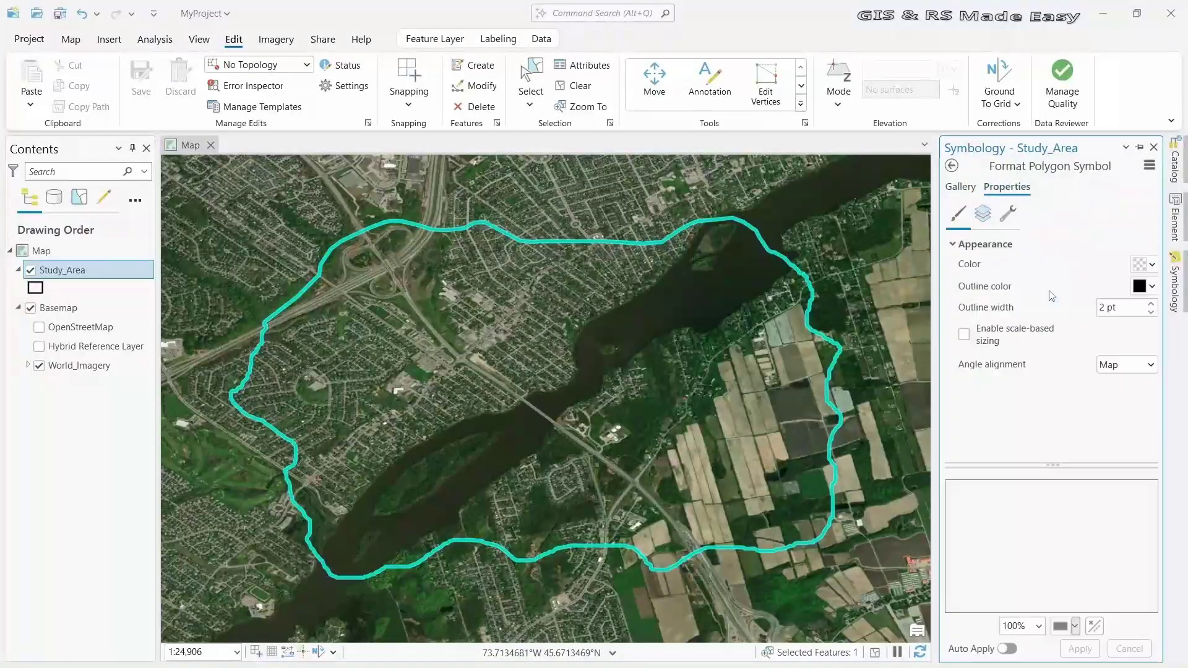
click(1152, 287)
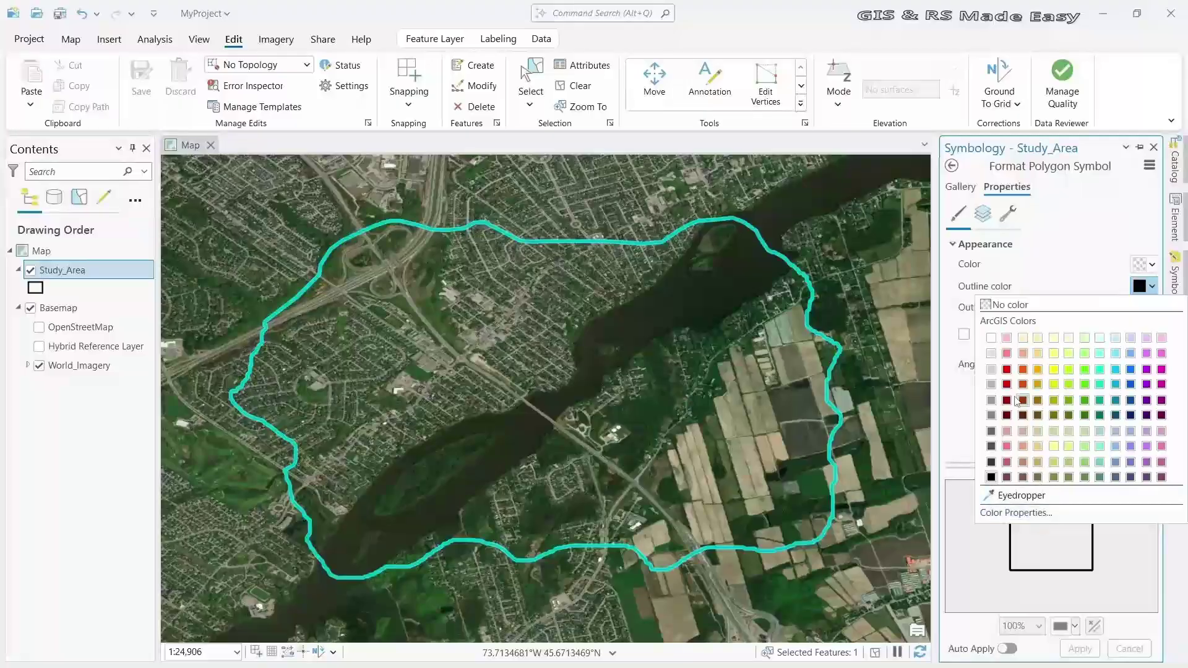
click(1008, 375)
click(1080, 648)
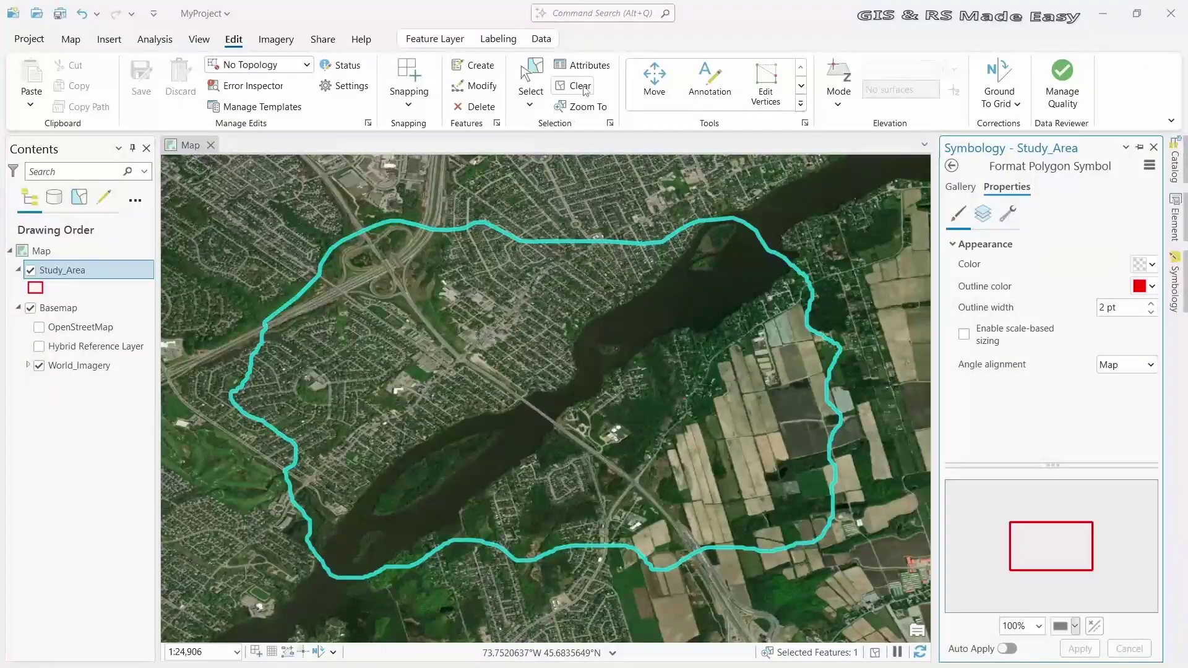
Clear the polygon selection and close the Symbology and Create Features panes.
click(581, 86)
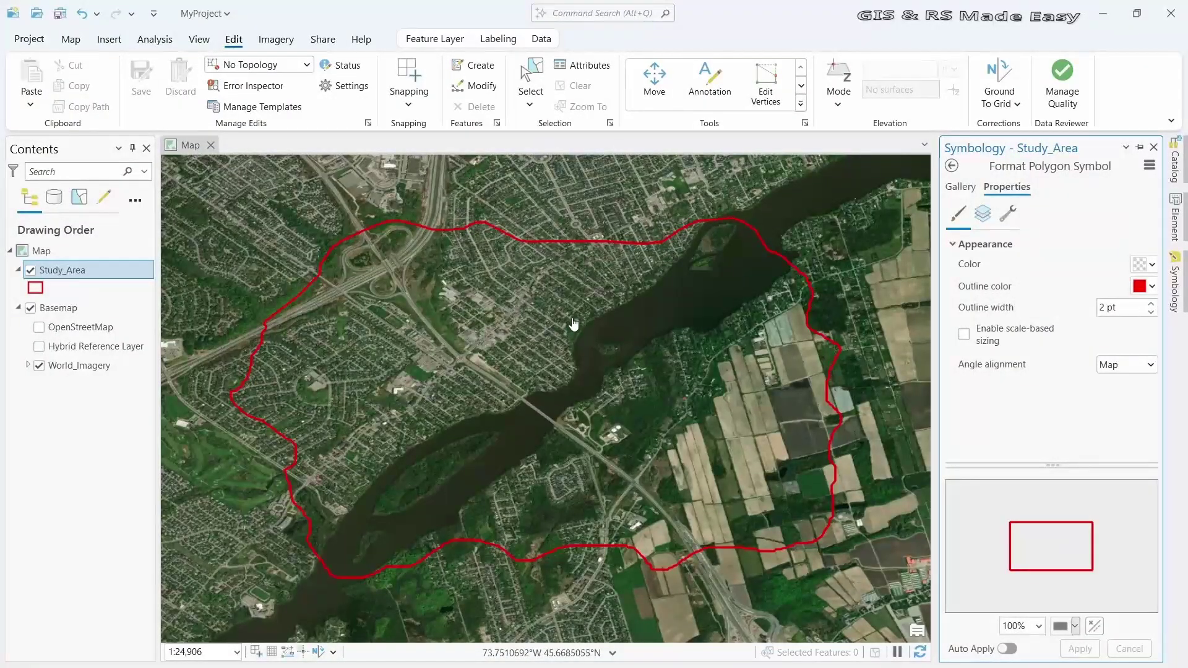
click(1153, 148)
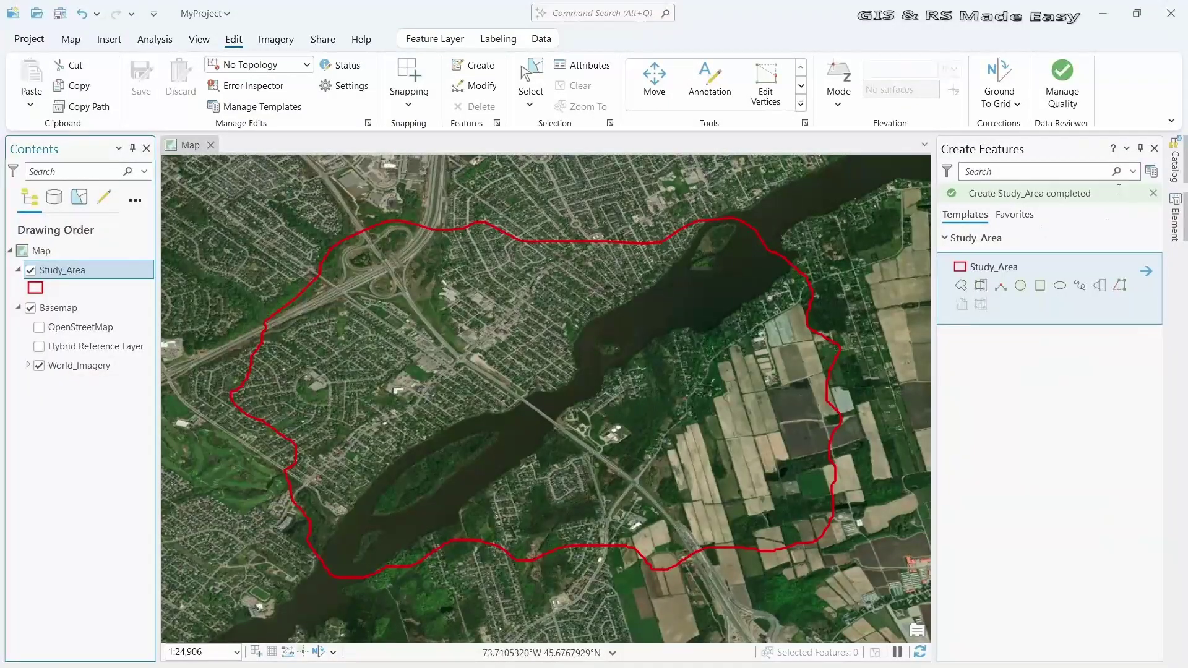
click(1153, 148)
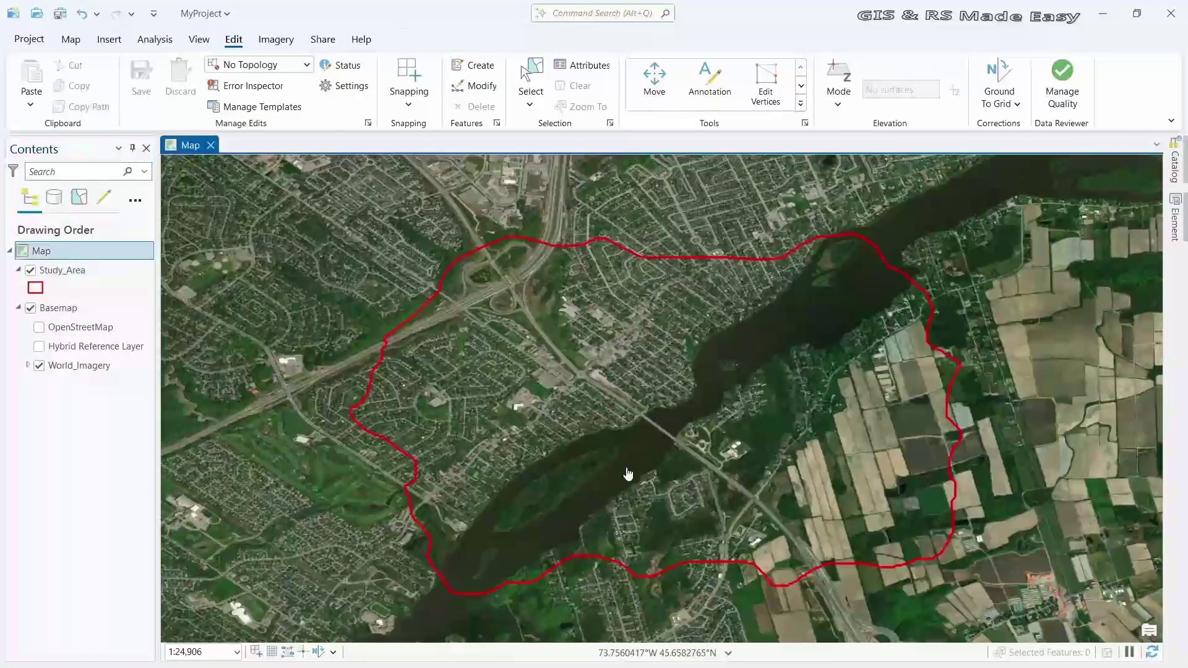